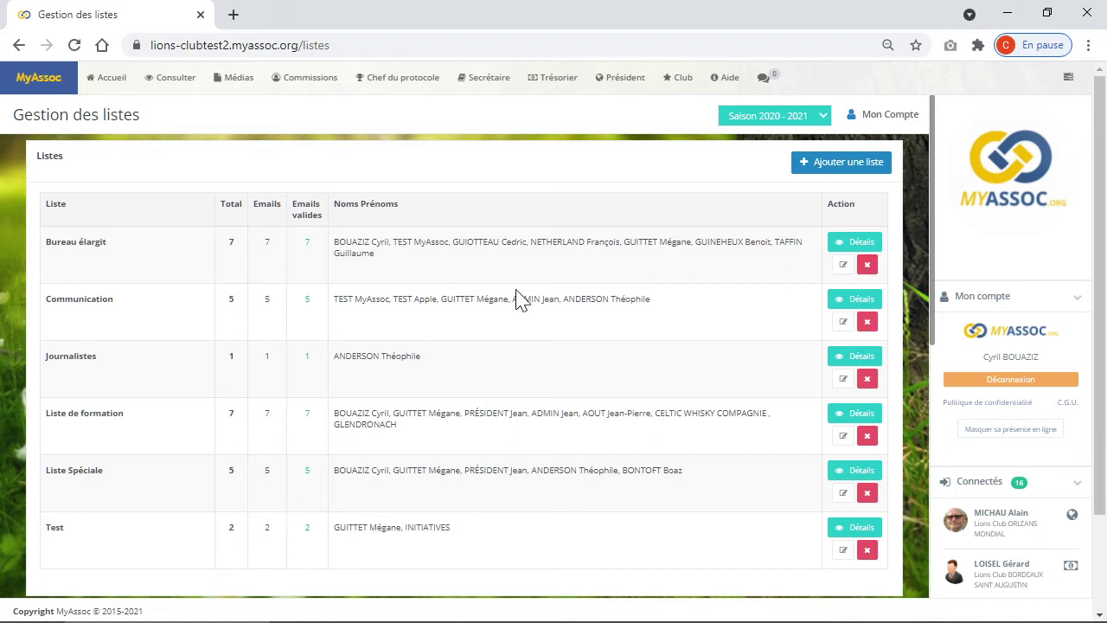
- Start a new personal list and open the Membres choices
click(840, 164)
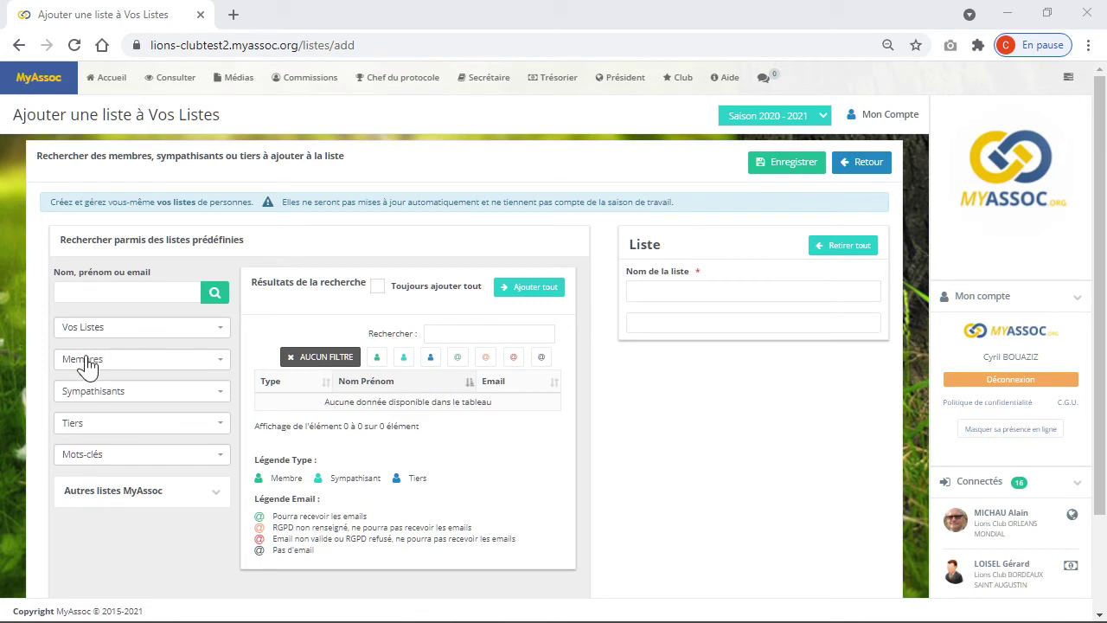
click(114, 372)
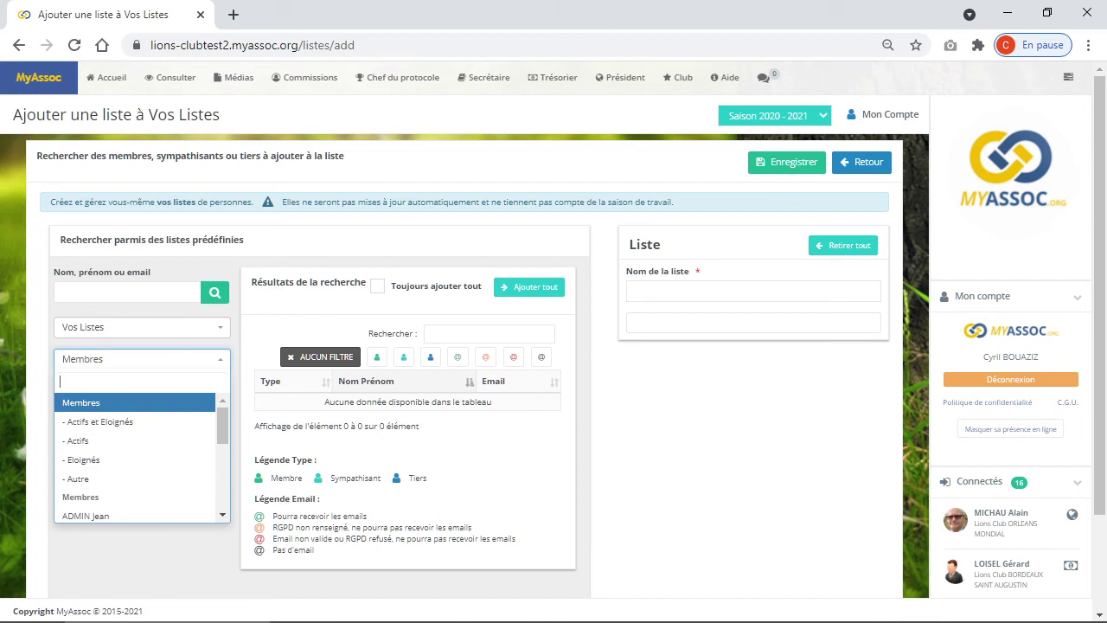
- Search the Membres choices by the first three letters of several different members' surnames, clearing each search
text(bou)
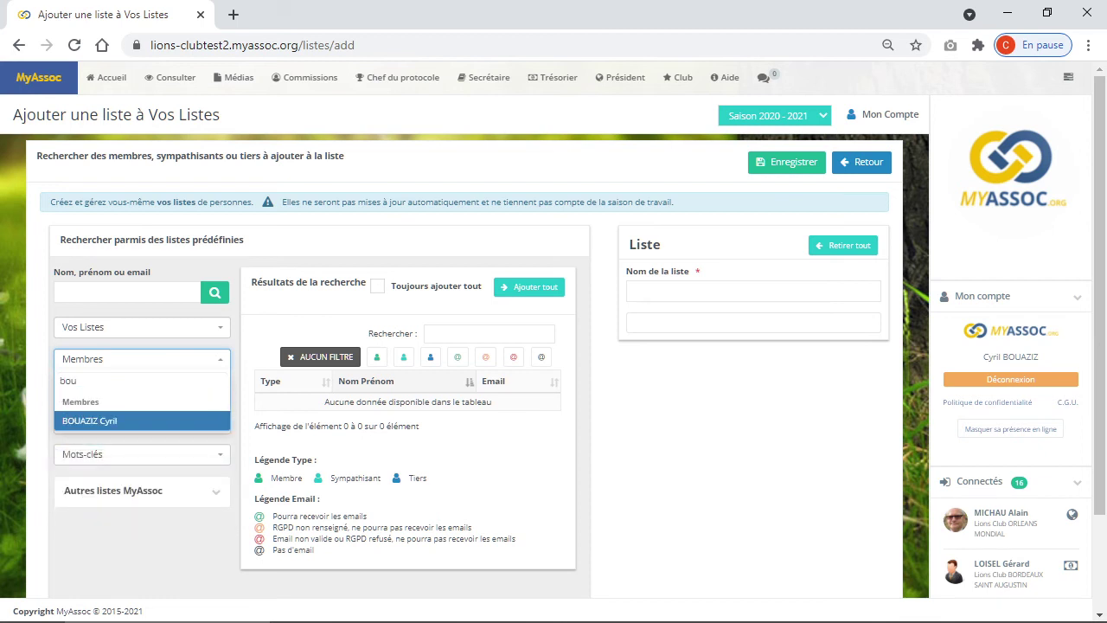
key(BackSpace)
key(BackSpace)
key(BackSpace)
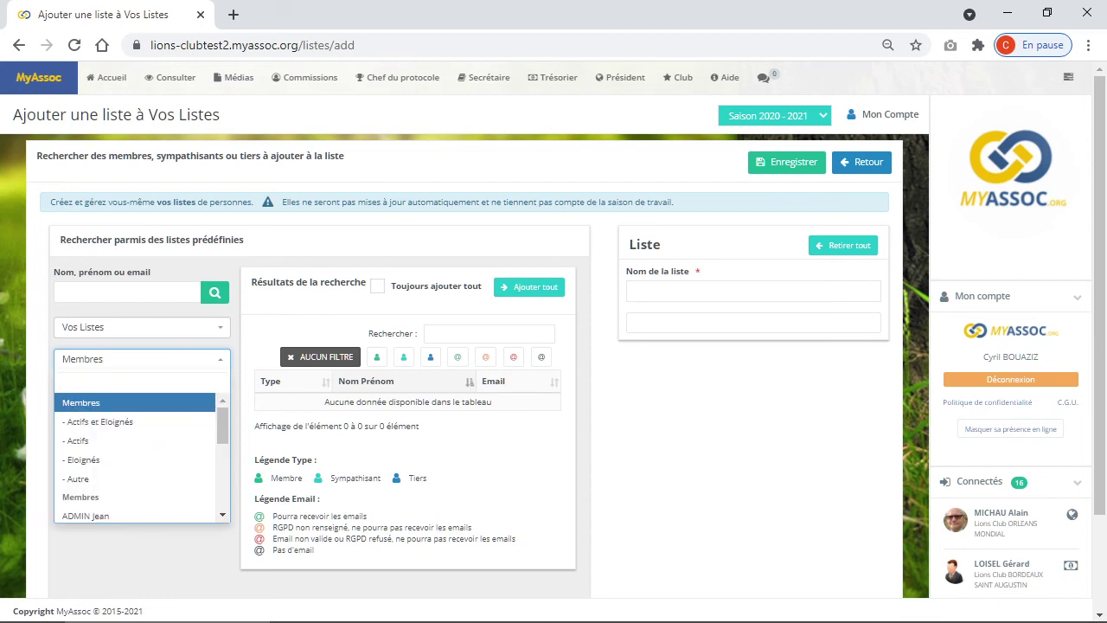
text(préé)
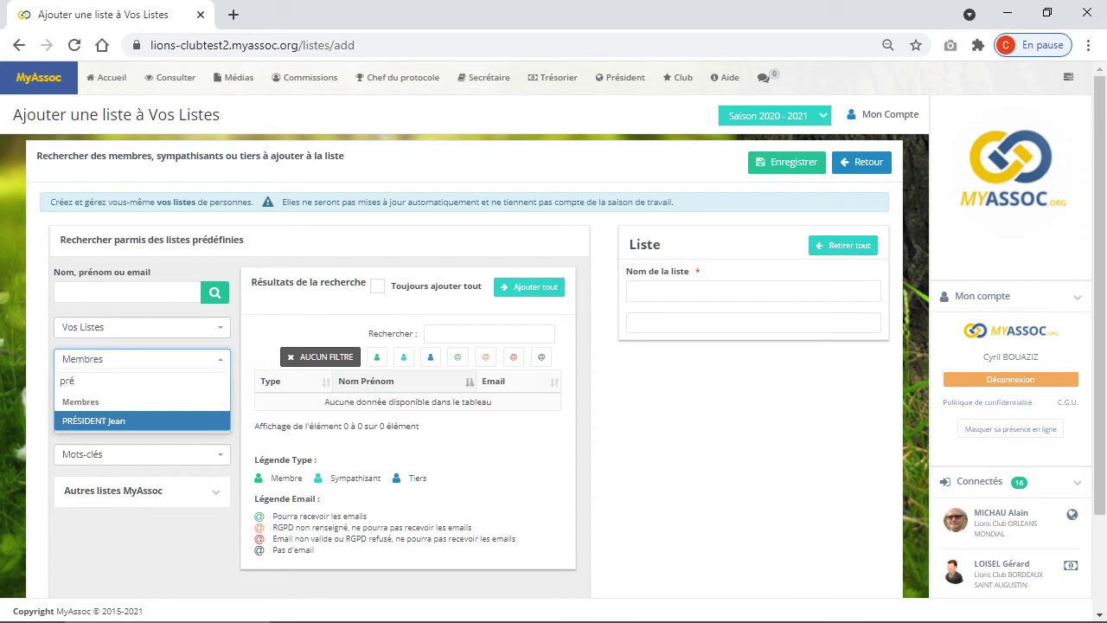
key(BackSpace)
key(BackSpace)
key(BackSpace)
text(adm)
key(BackSpace)
key(BackSpace)
key(BackSpace)
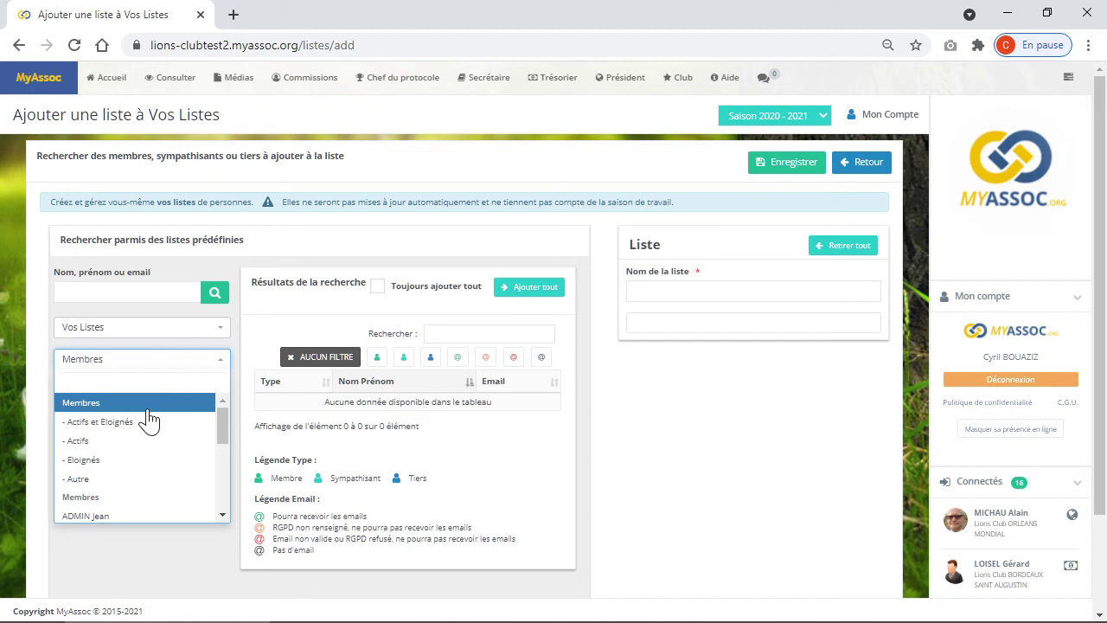
- Find a member among the Membres by the first four letters of the surname and add that person to the list
text(boua)
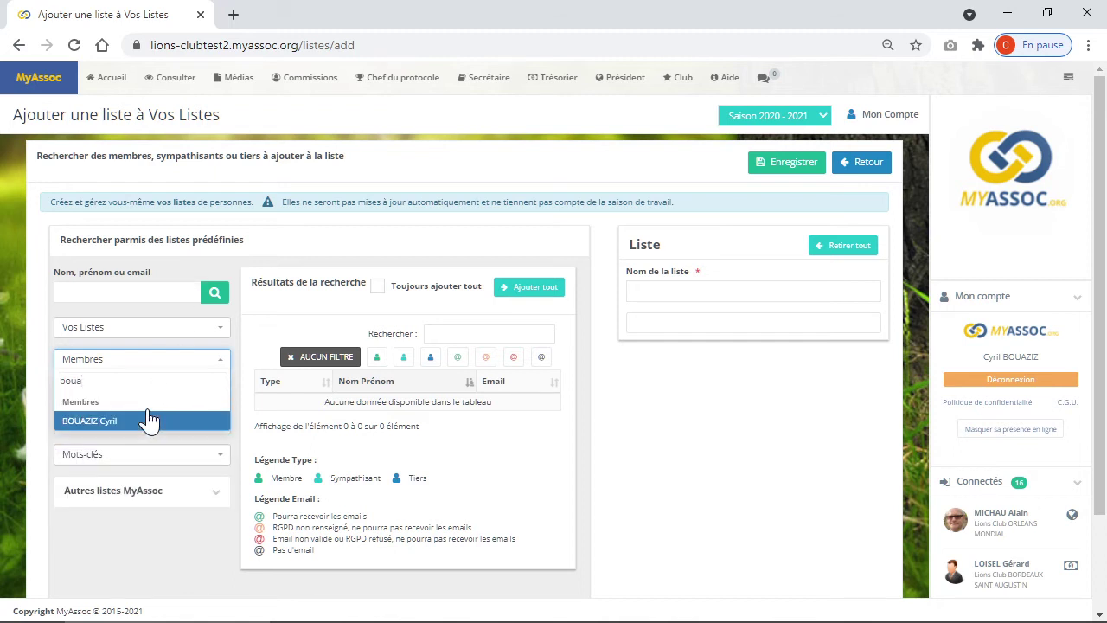
click(150, 427)
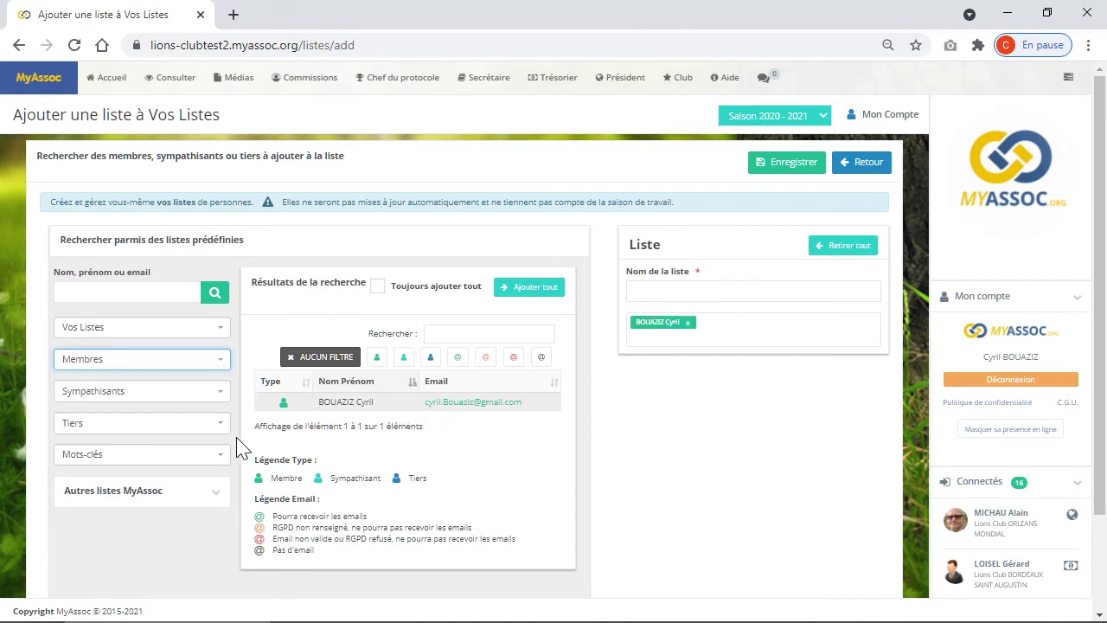
- Display the Sympathisants and add the second person, whose email is marked valid in green, to the list
click(92, 391)
click(97, 455)
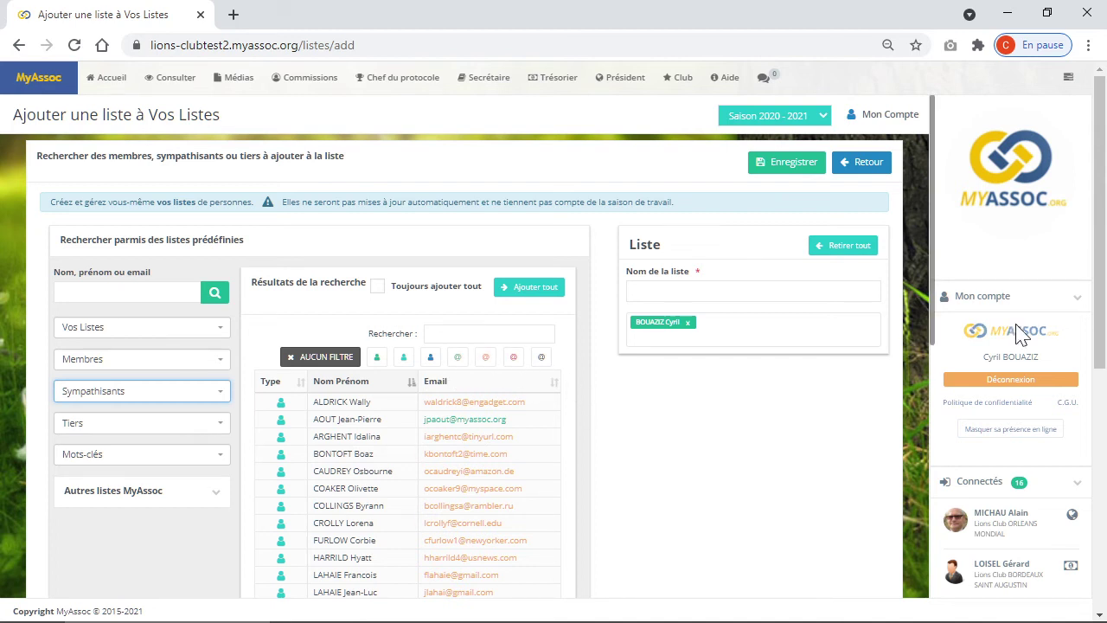
mouse_move(1106, 285)
mouse_down()
mouse_move(1106, 420)
mouse_move(1104, 291)
mouse_up()
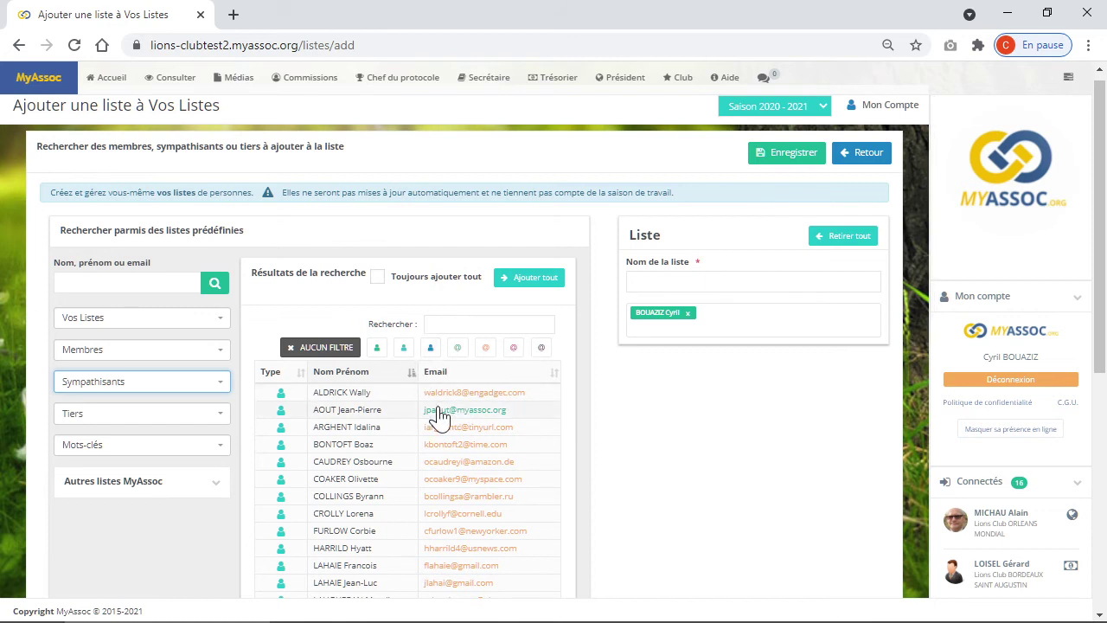
click(364, 412)
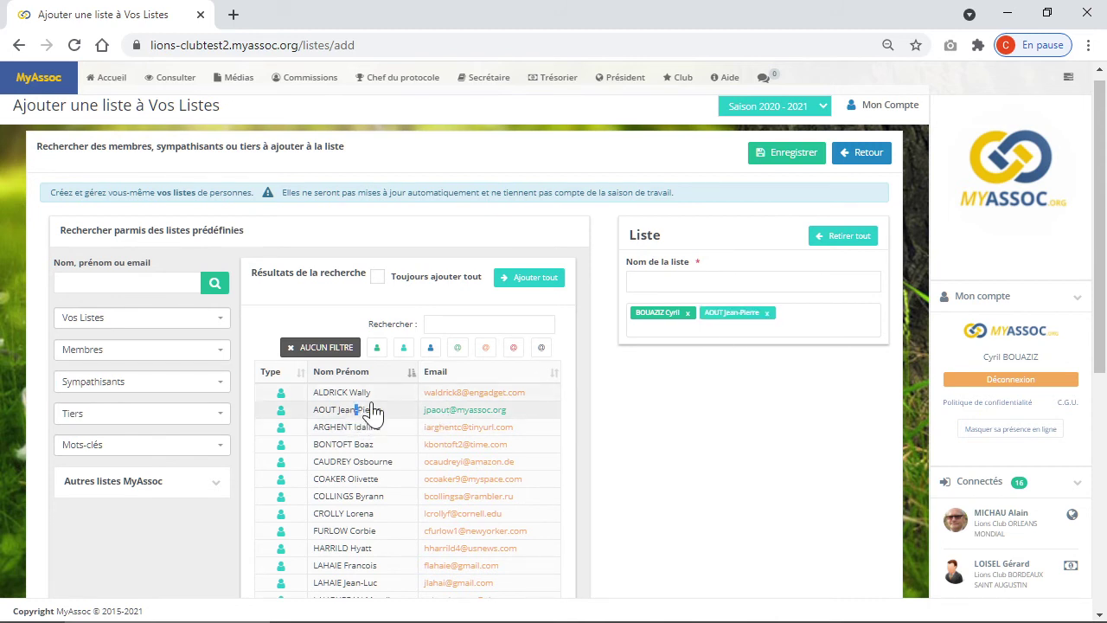
- Display all the Tiers and add ARMORIK, WHISKY BRETON, CELTIC WHISKY COMPAGNIE and GLENDRONACH to the list
click(99, 418)
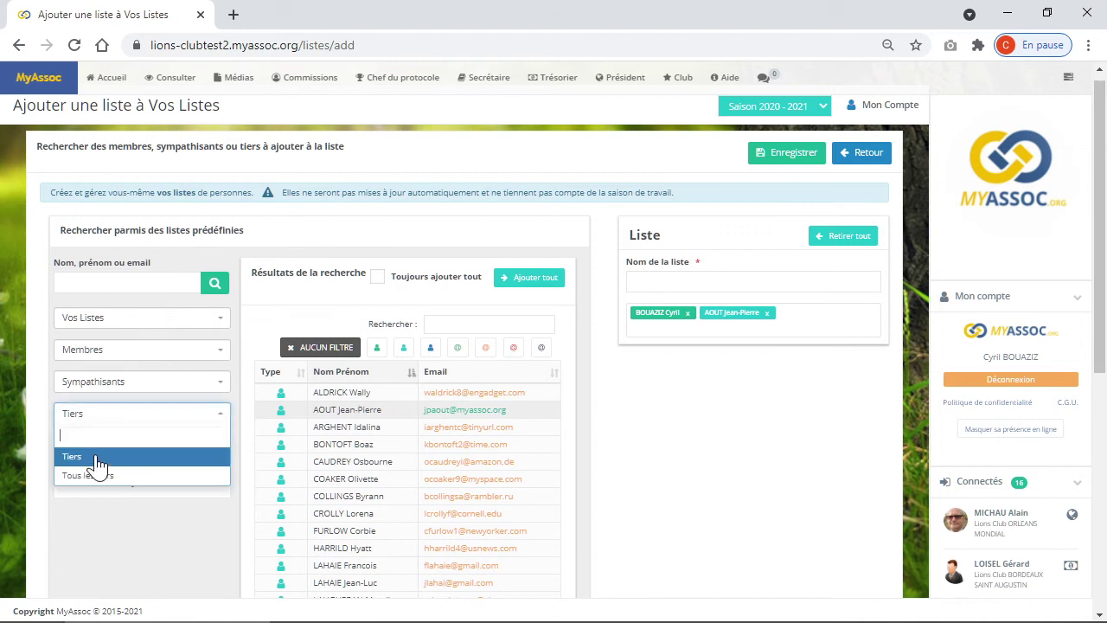
click(97, 477)
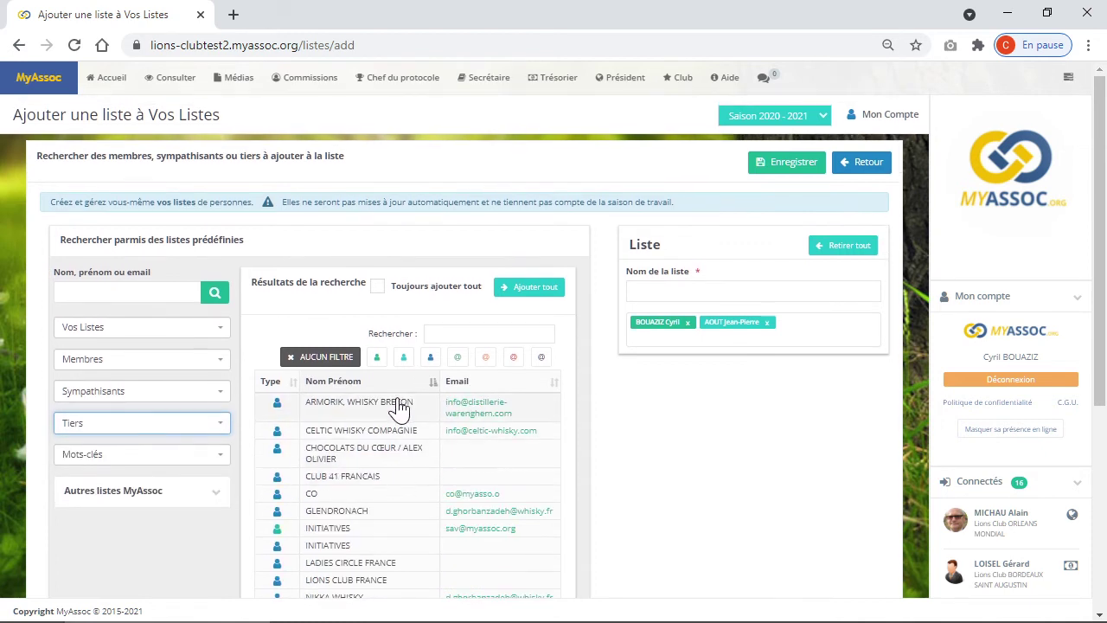
click(321, 411)
click(343, 437)
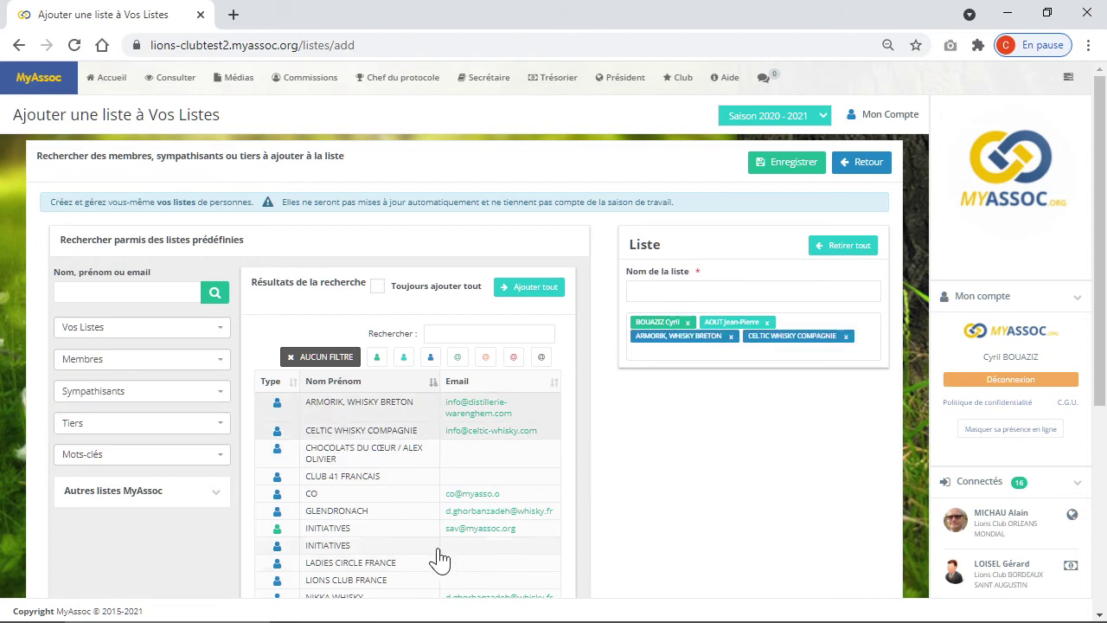
click(376, 511)
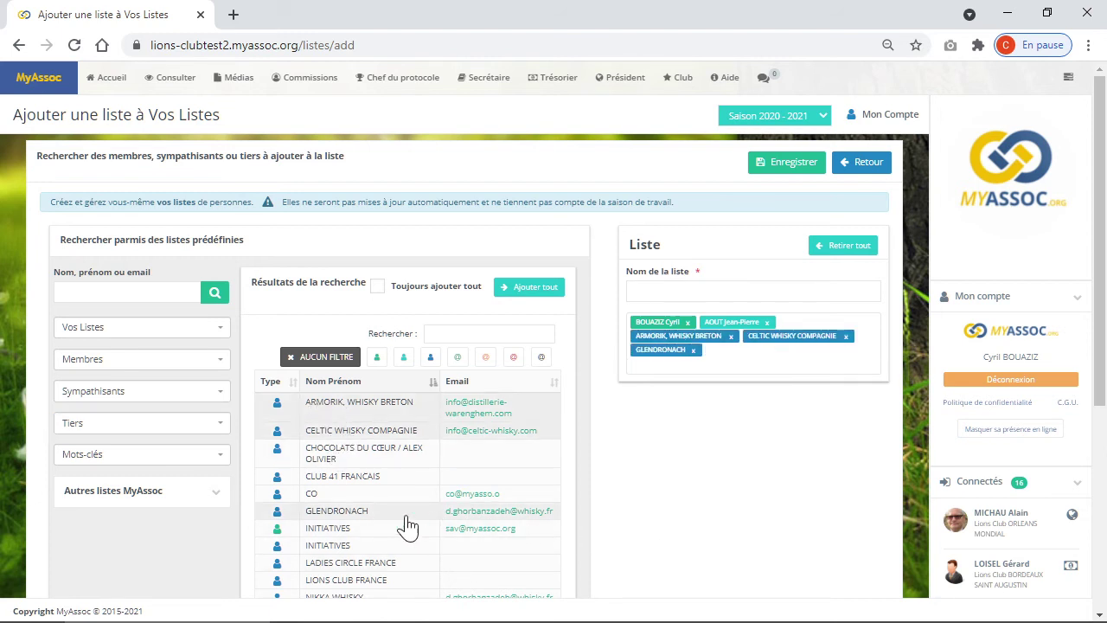
- Filter people by the keyword Anciens and add the second person found to the list
click(195, 463)
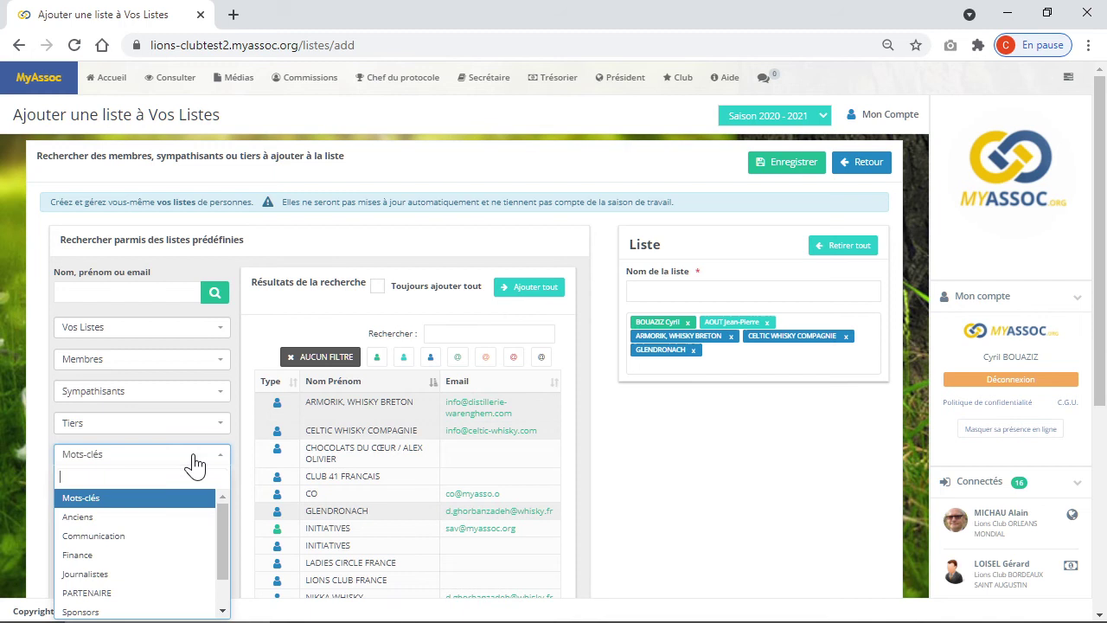
click(139, 519)
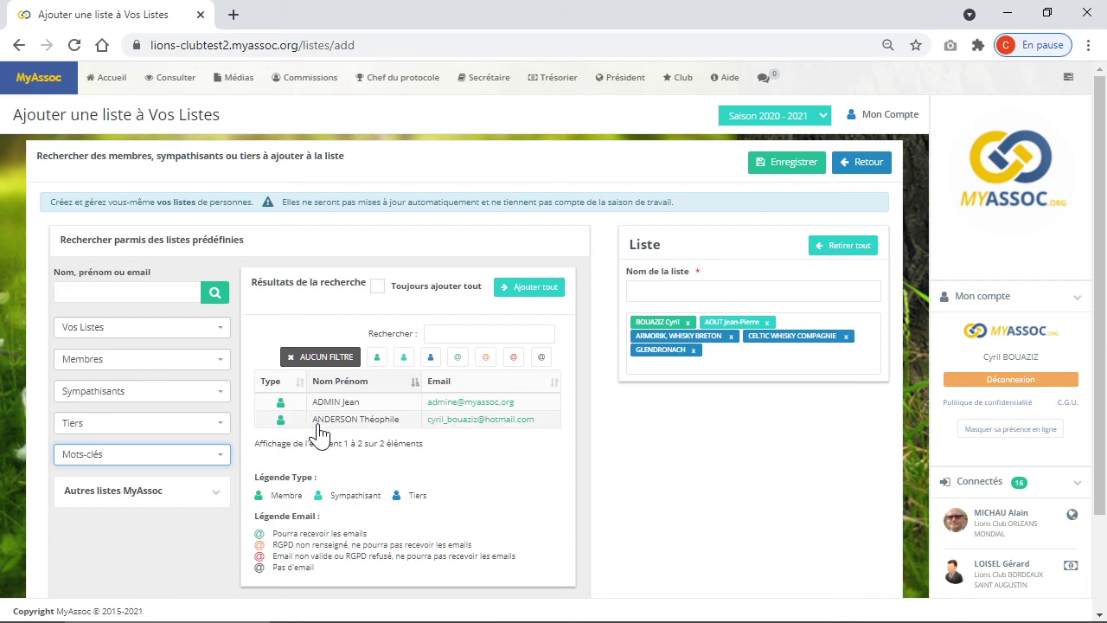
click(356, 424)
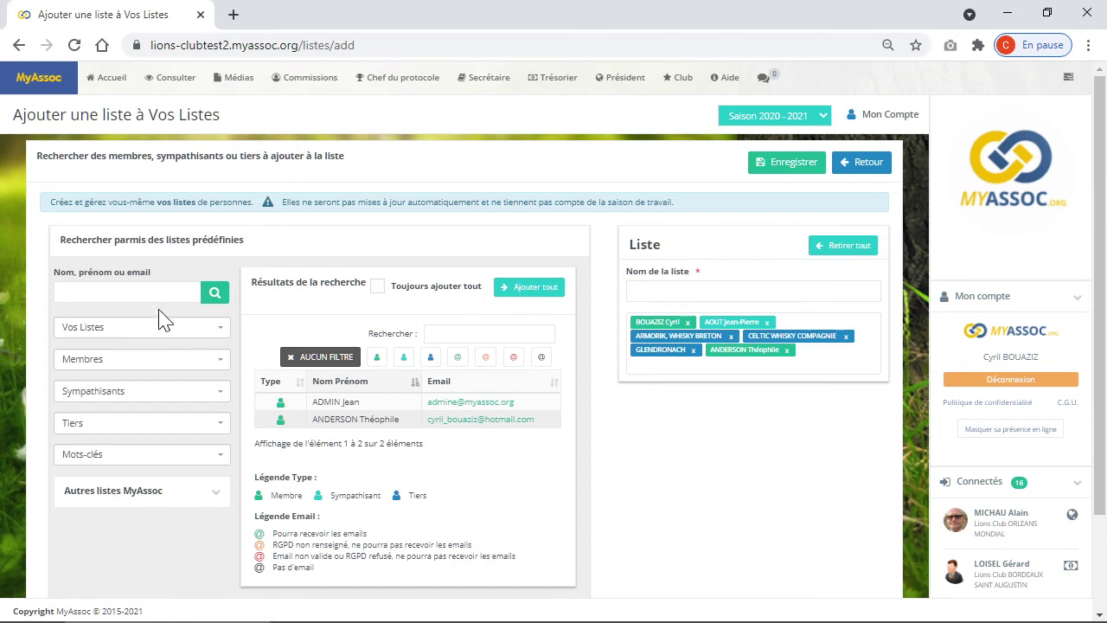
- Expand Autres listes MyAssoc and view the Bureau choices without selecting any
click(173, 500)
scroll(173, 539, down, 5)
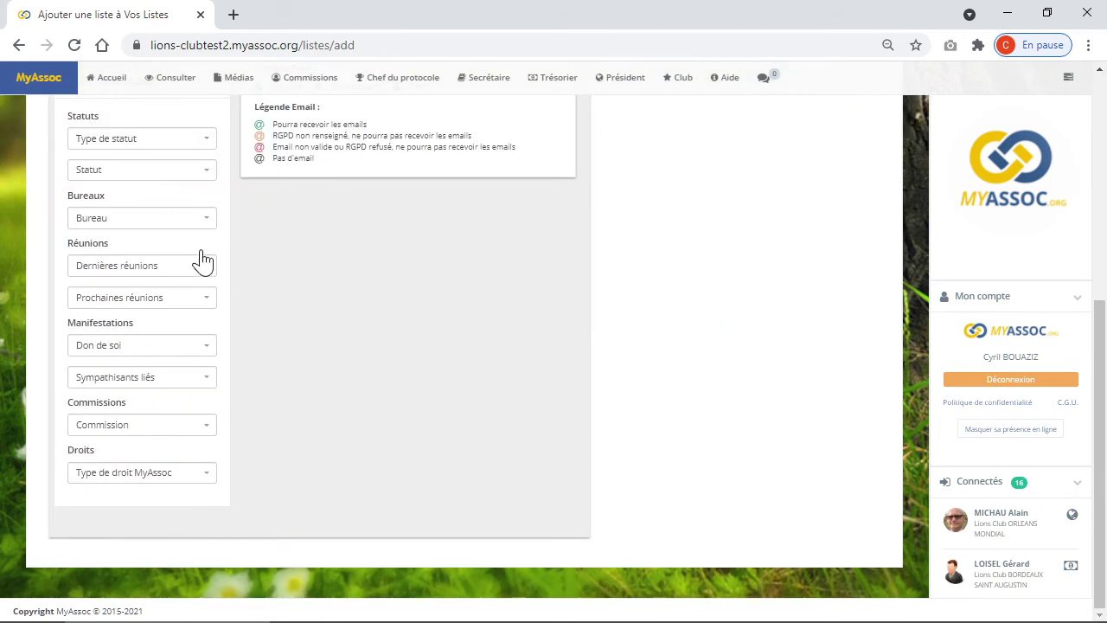
click(136, 227)
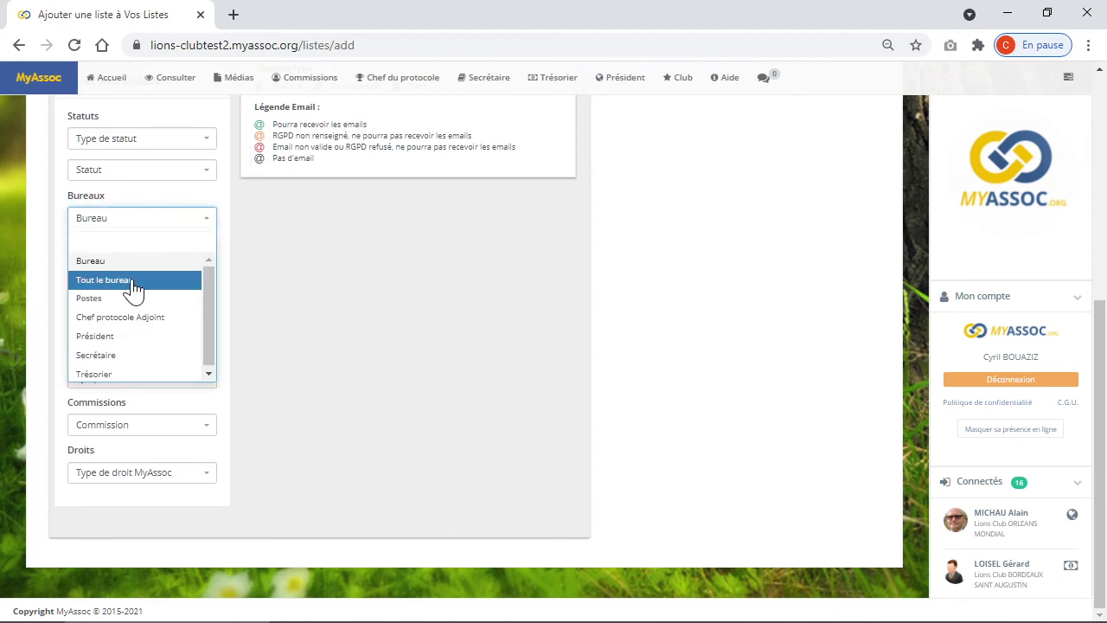
click(288, 302)
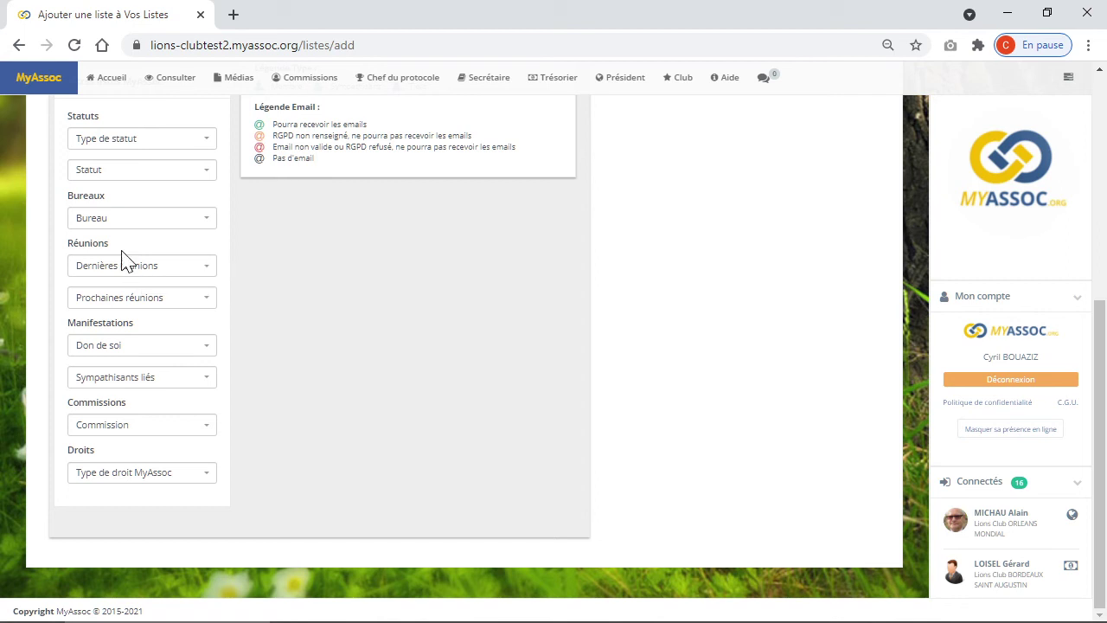
- Filter by Don de soi for Vente de crêpes à emporter 2020 - 2021 and add the second member found to the list
click(99, 347)
drag(210, 437, 218, 474)
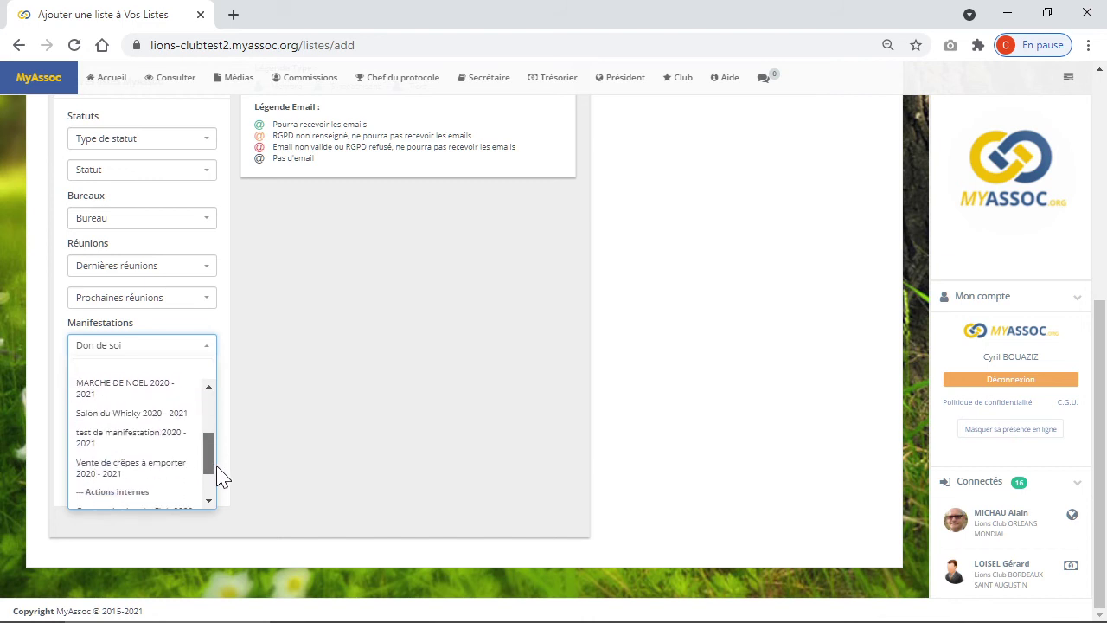
click(164, 470)
scroll(302, 438, up, 5)
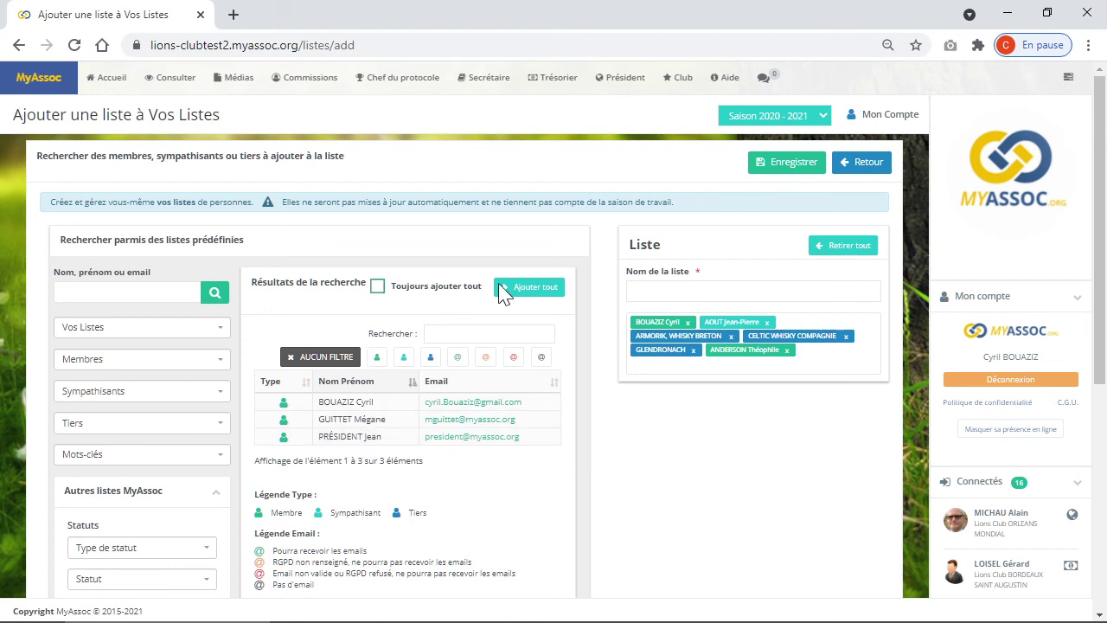
click(387, 419)
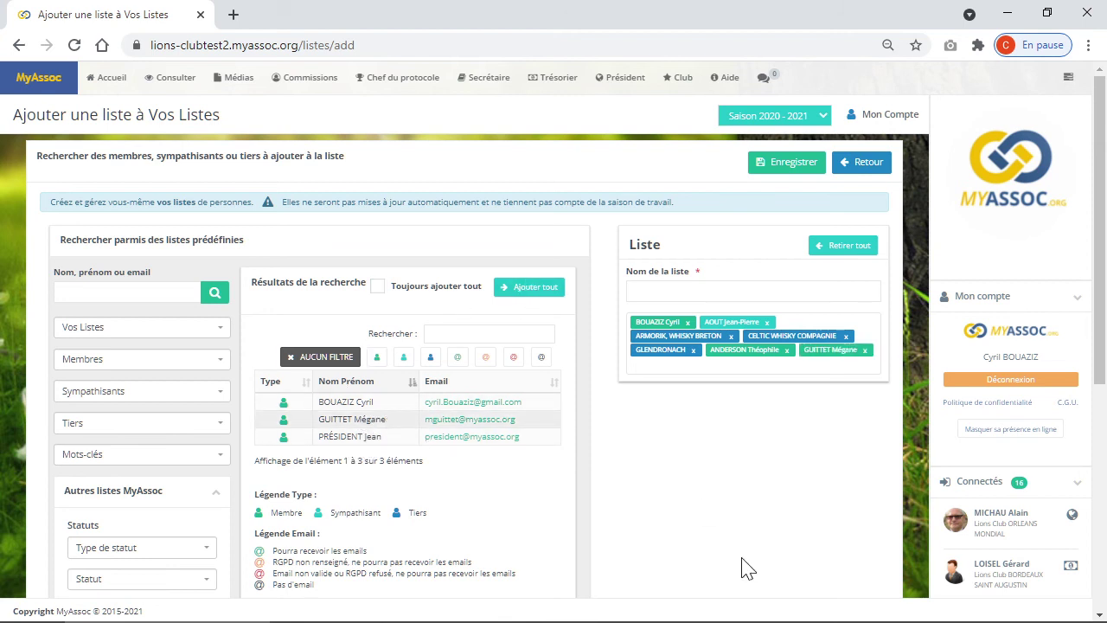
scroll(193, 522, down, 5)
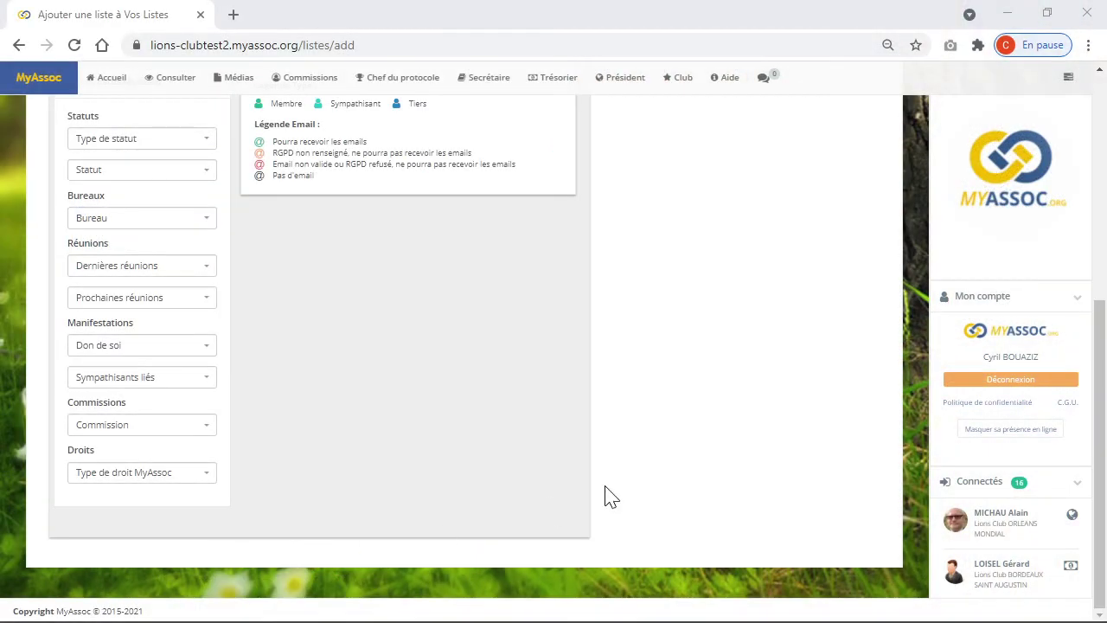
click(389, 419)
scroll(389, 419, up, 5)
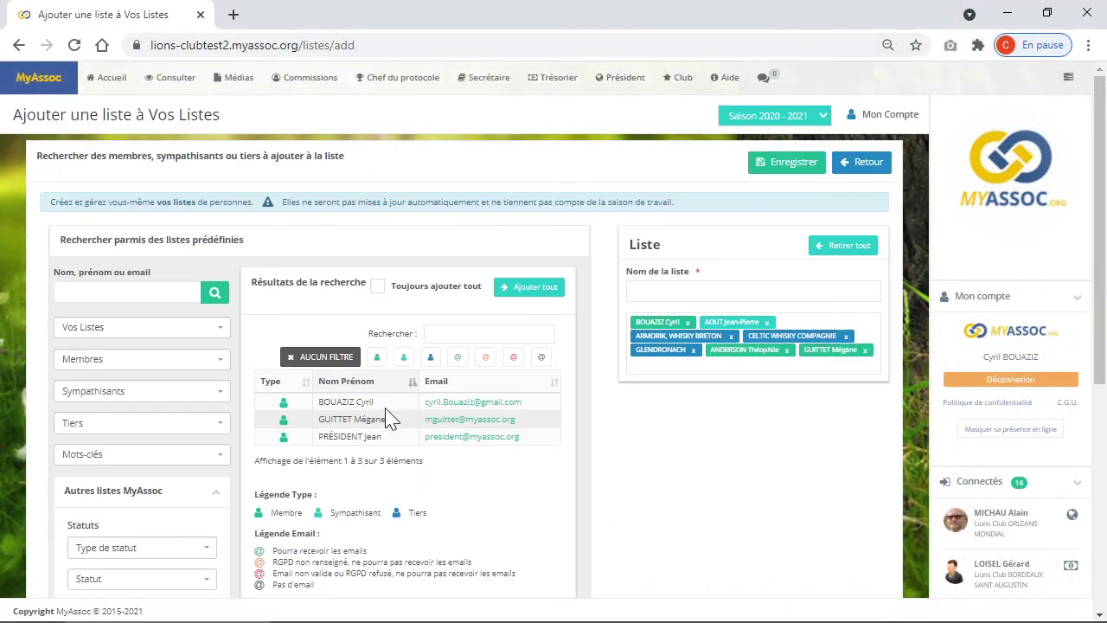
- Name the list "Liste formation bis" and save it
click(709, 292)
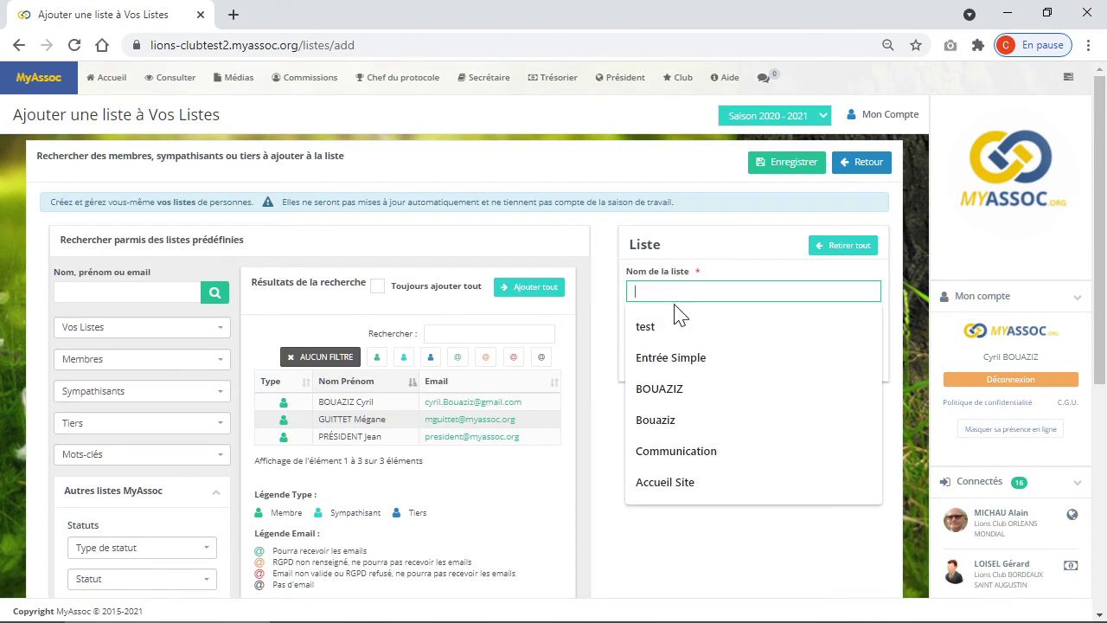
text(List)
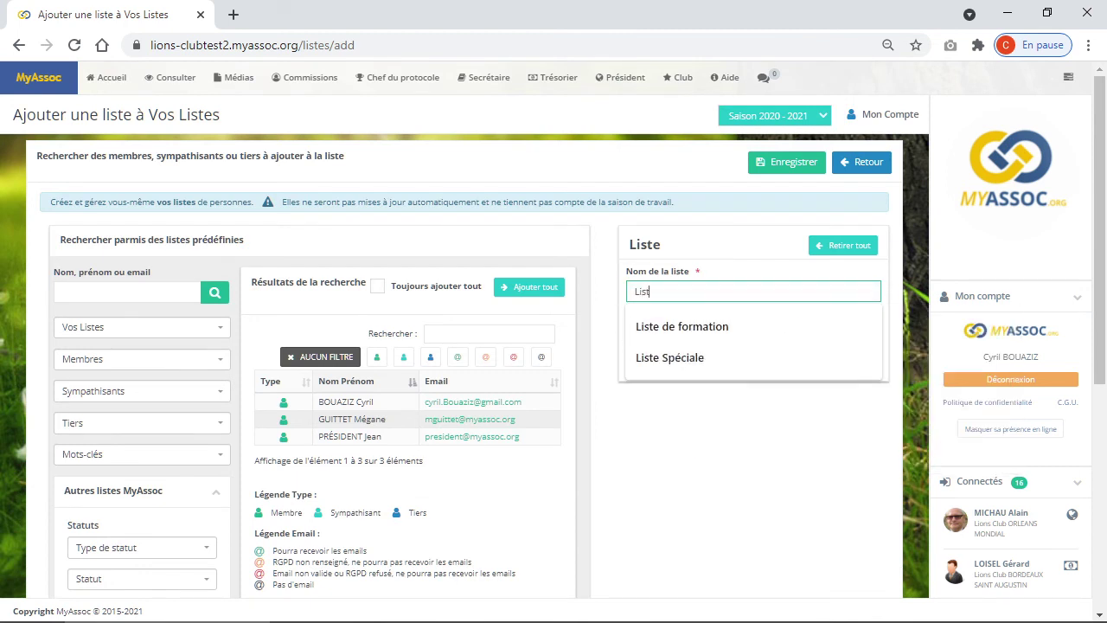
text(e formation bis)
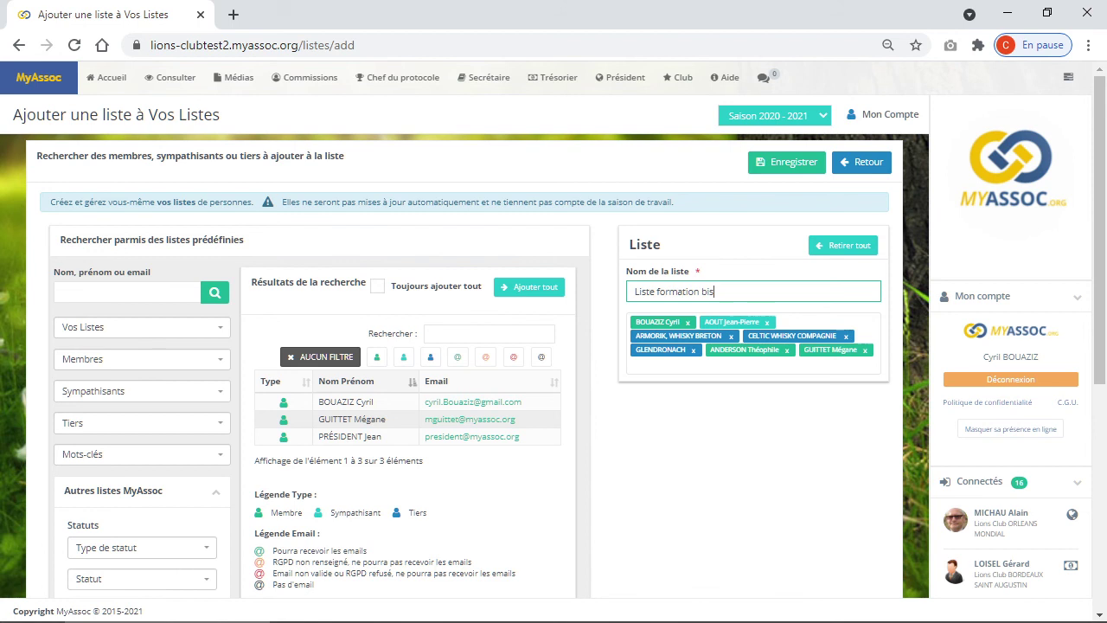
click(775, 166)
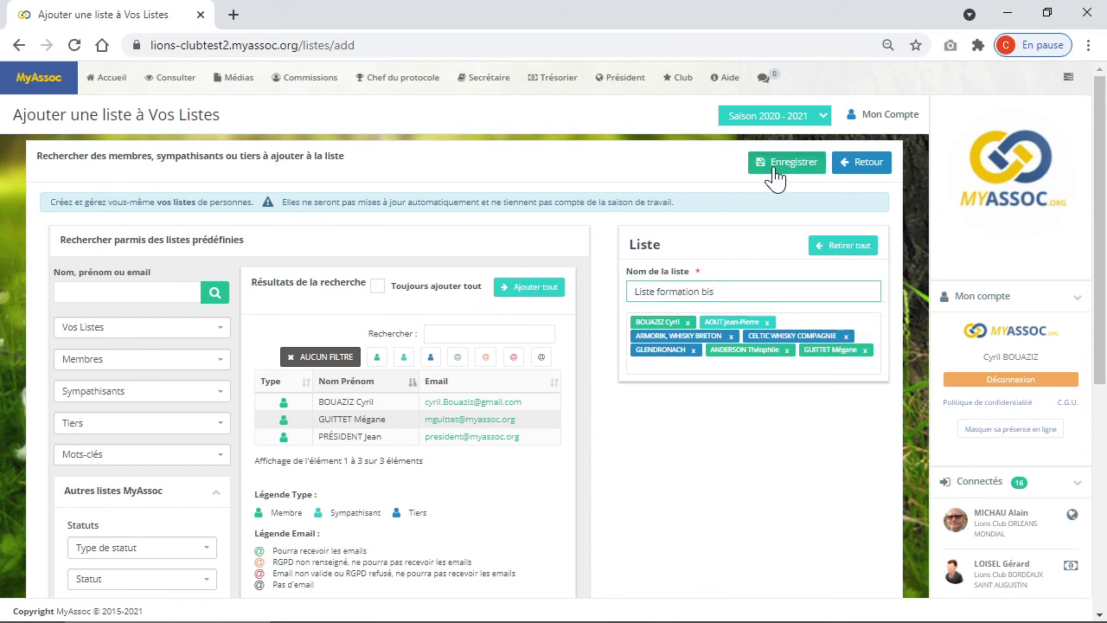